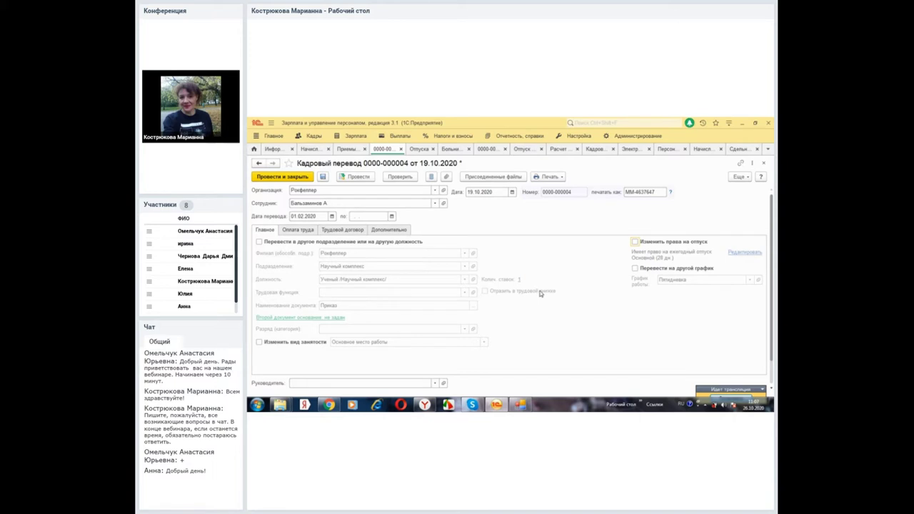
Enable the transfer to another department or position in the personnel transfer and have it reflected in the work book.
click(635, 243)
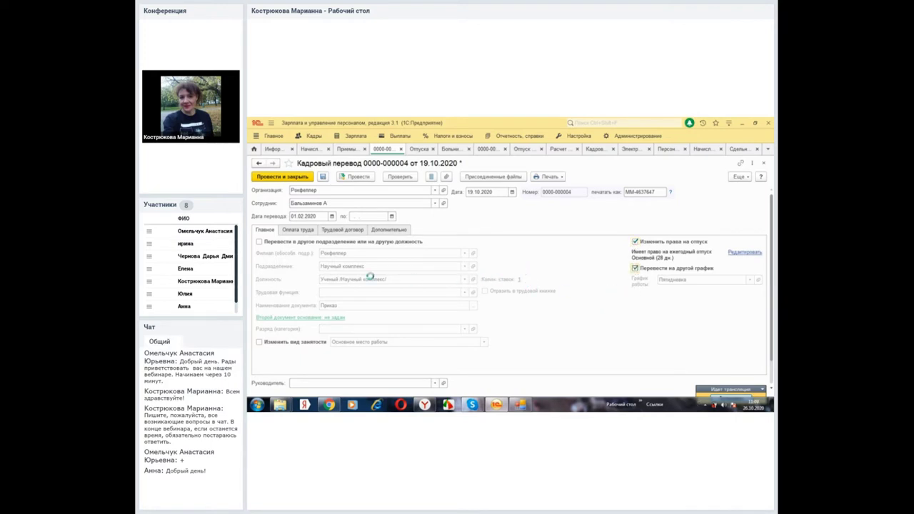
click(258, 243)
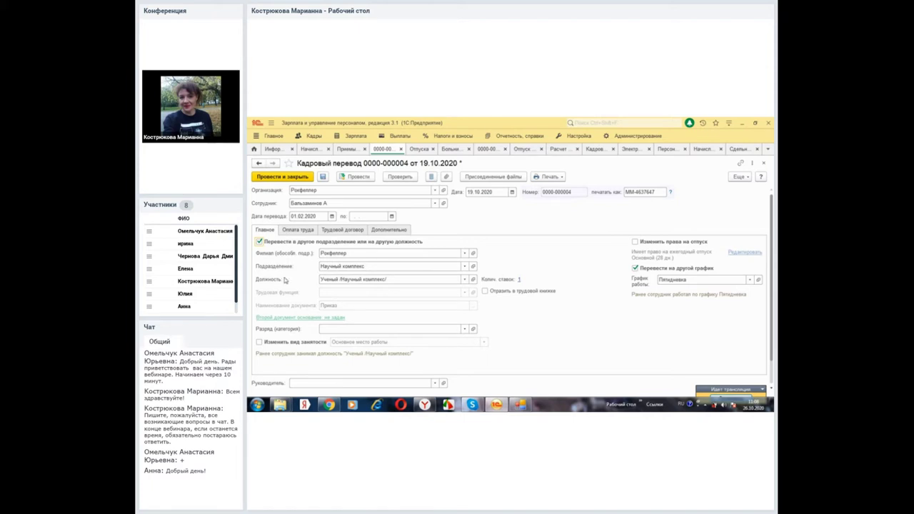
click(485, 291)
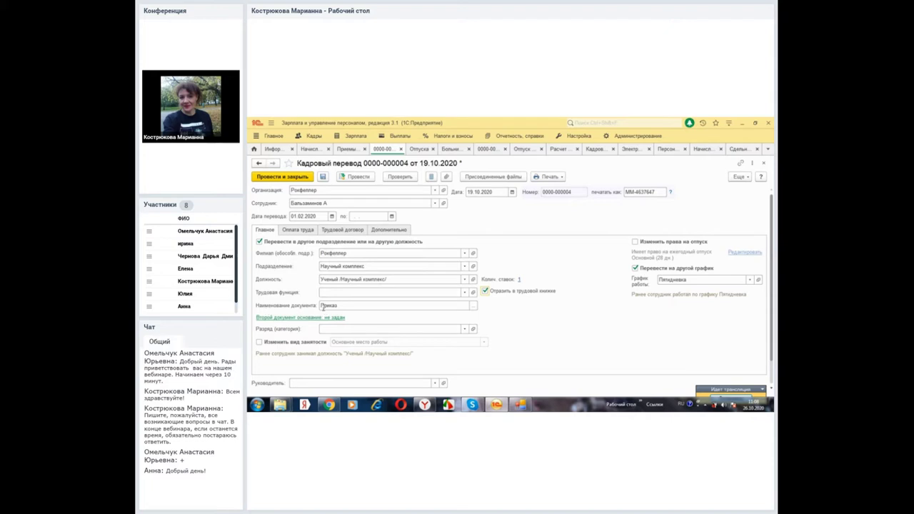
Set the base document name (Наименование документа) of the personnel transfer to "Постановление".
double_click(402, 307)
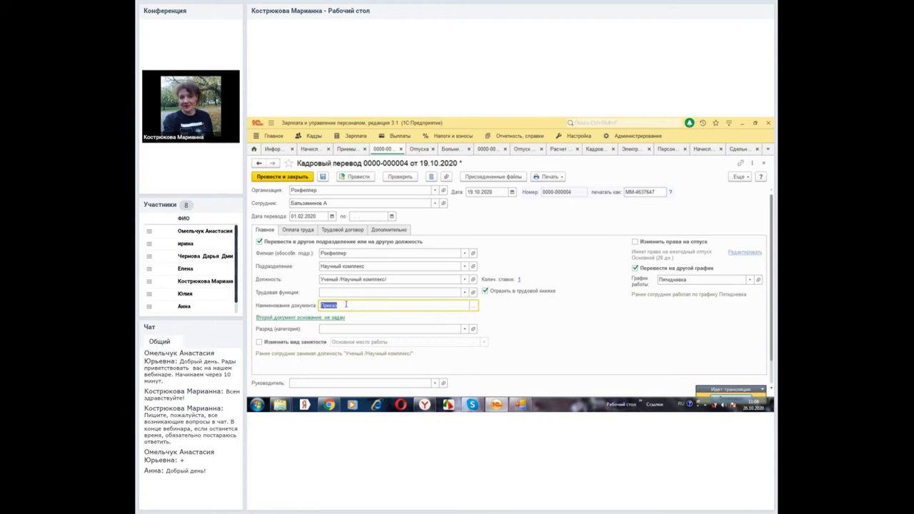
click(474, 312)
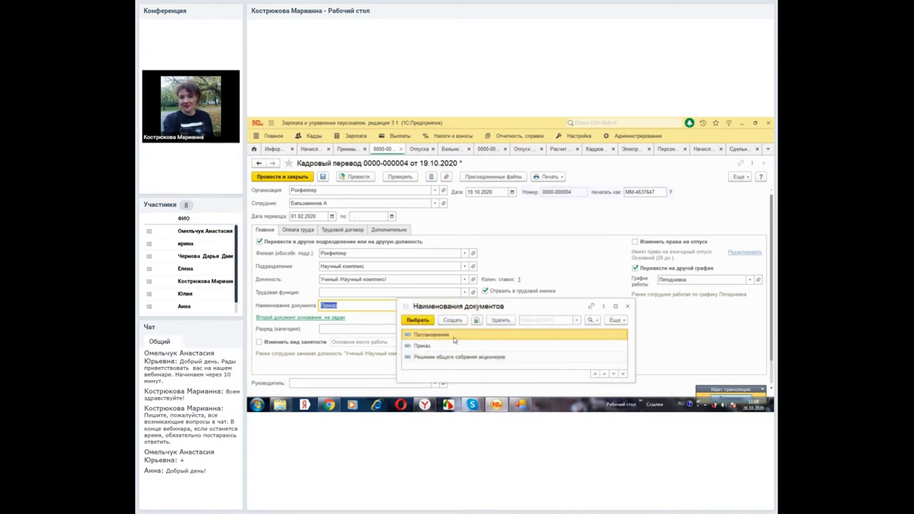
double_click(454, 336)
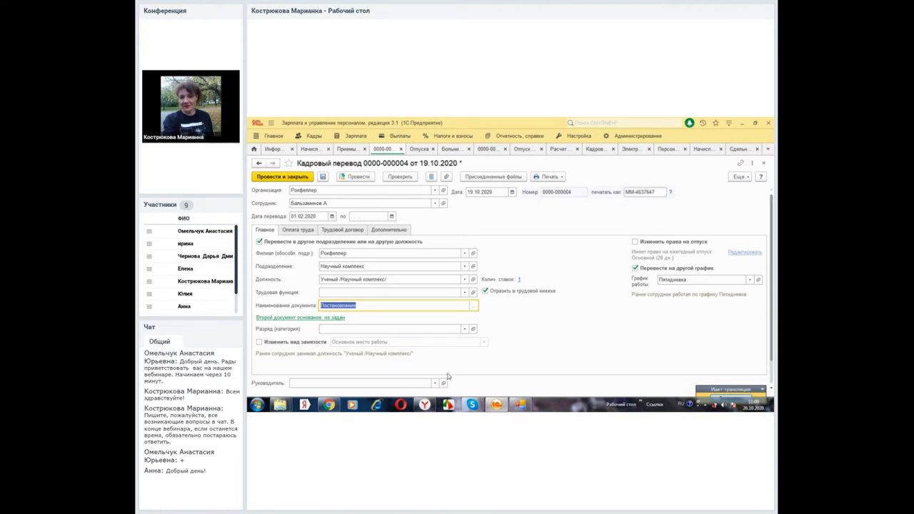
Switch to the webinar room in Chrome and show the presentation, advancing from the ЭТК slide on personnel events reported to the ПФР.
click(329, 405)
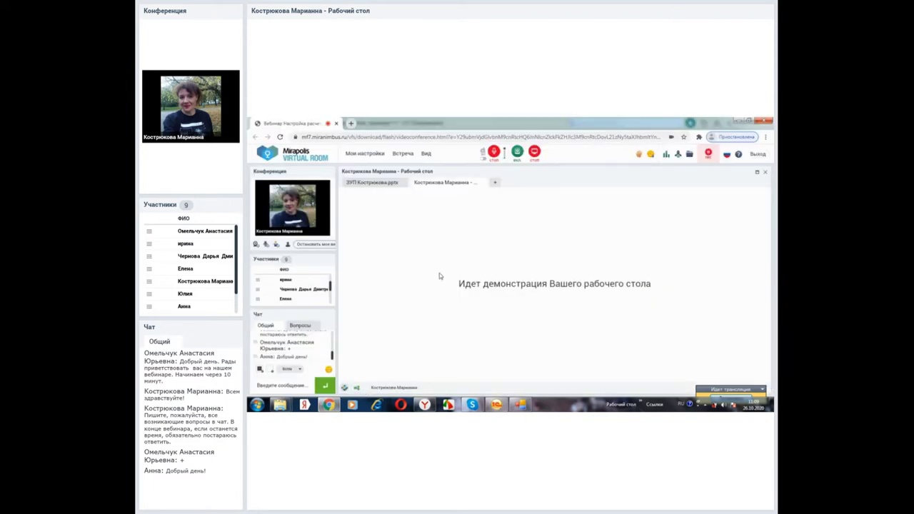
click(371, 182)
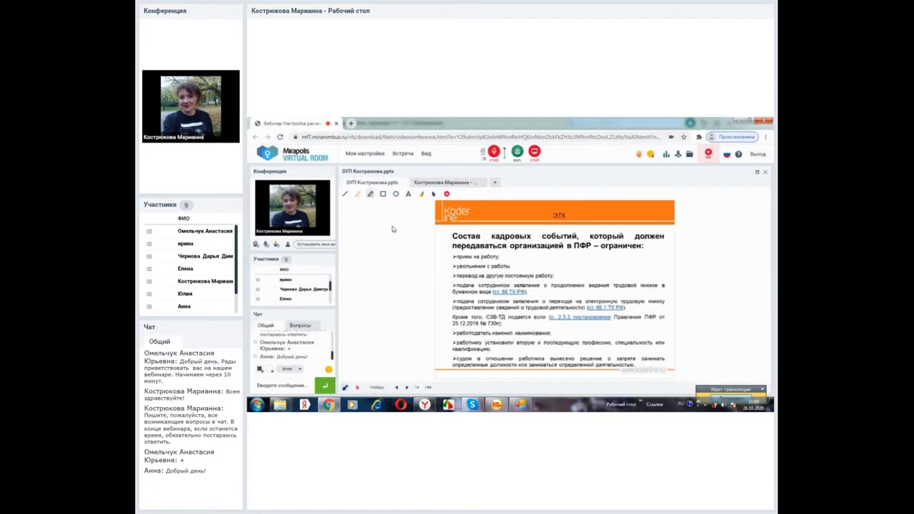
click(407, 388)
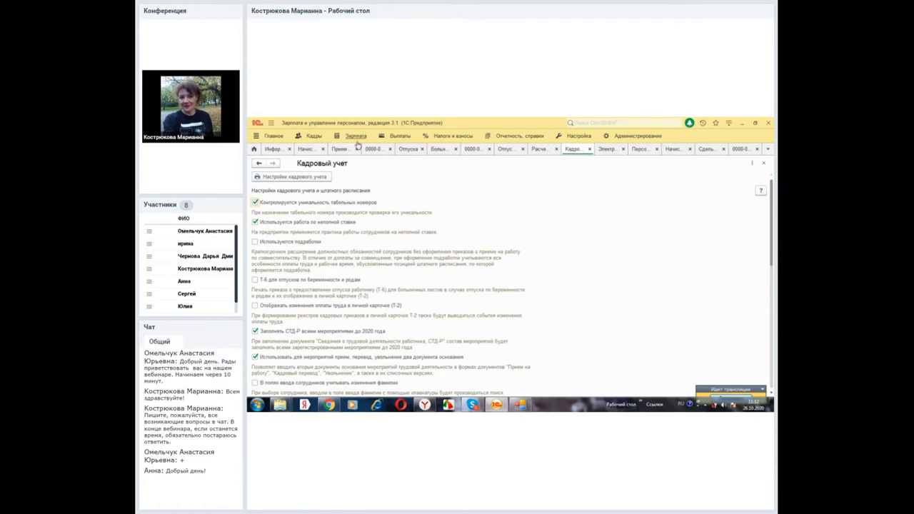
click(342, 150)
double_click(457, 341)
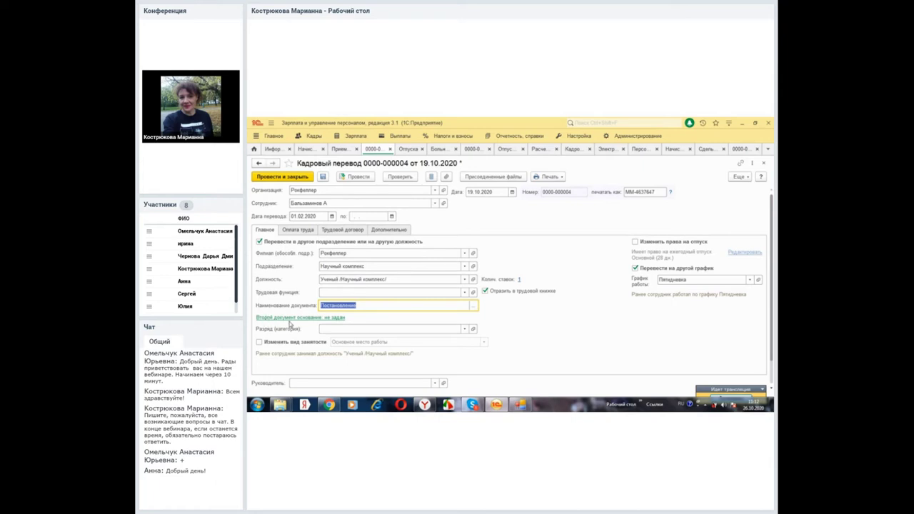
click(293, 317)
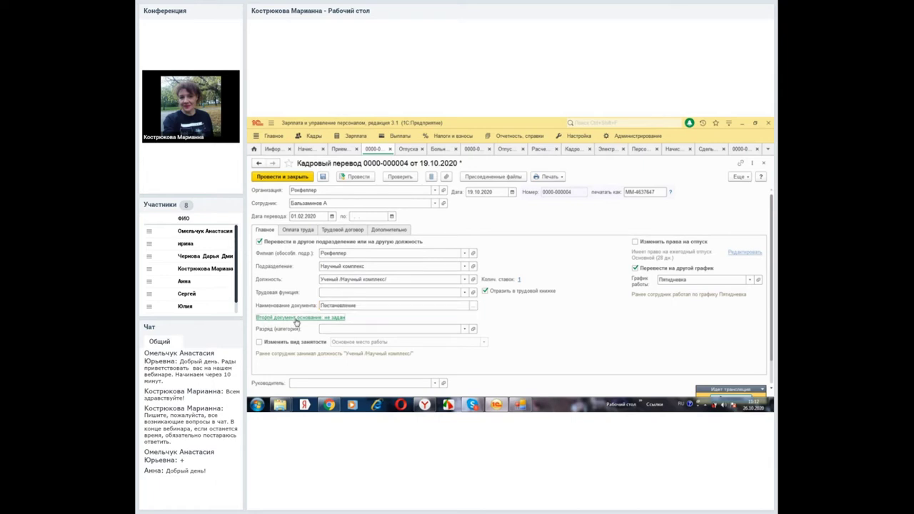
click(311, 327)
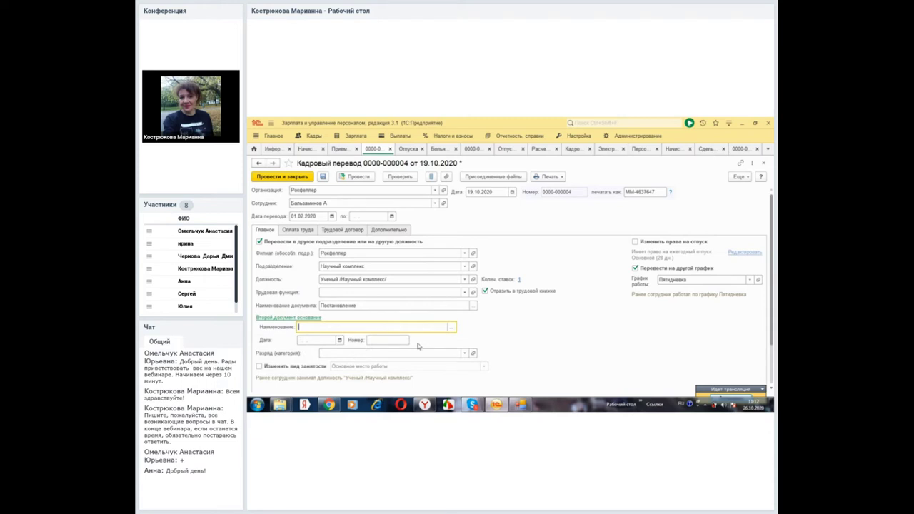
click(451, 328)
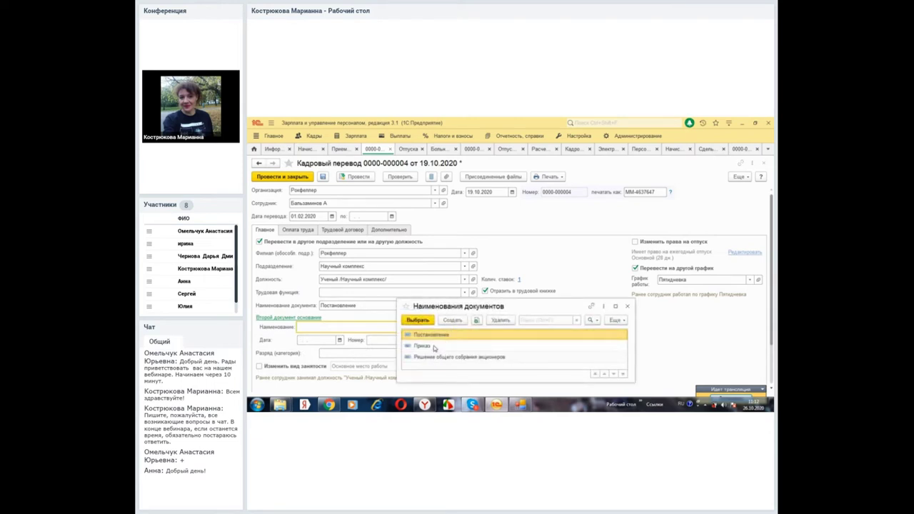
double_click(439, 335)
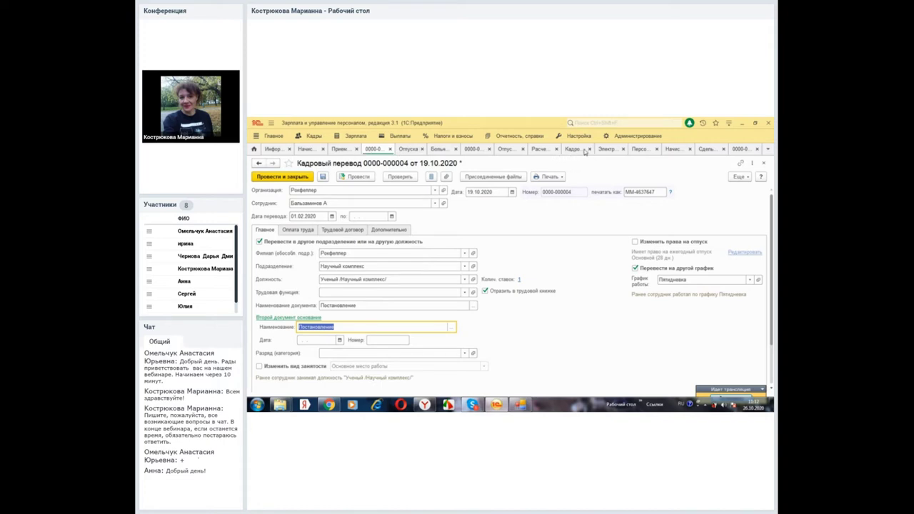
Open the 01.01.2020 labour activity registration from Электронные трудовые книжки and show the second base document in its events table.
click(608, 150)
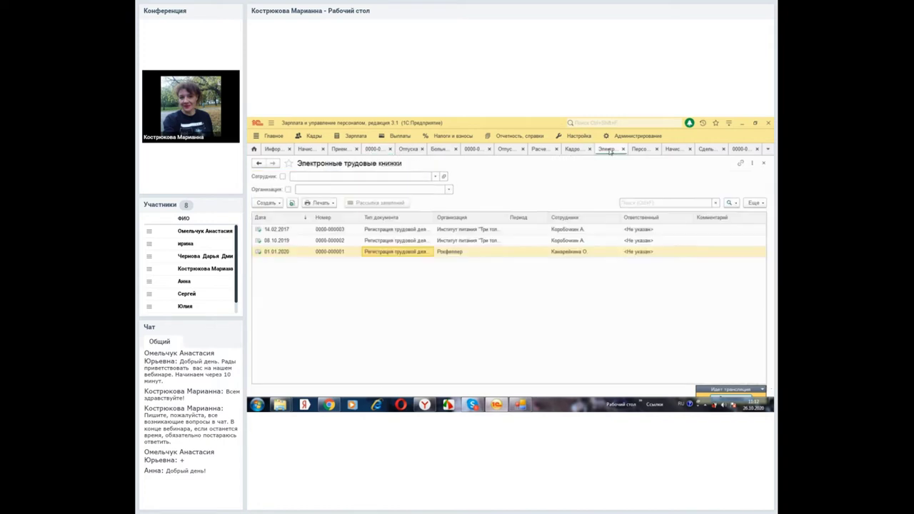
double_click(406, 253)
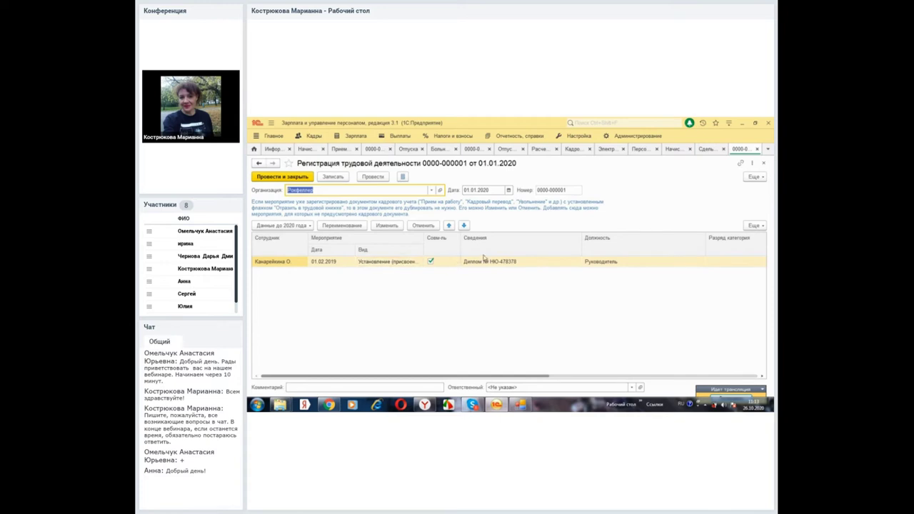
drag(512, 376, 738, 376)
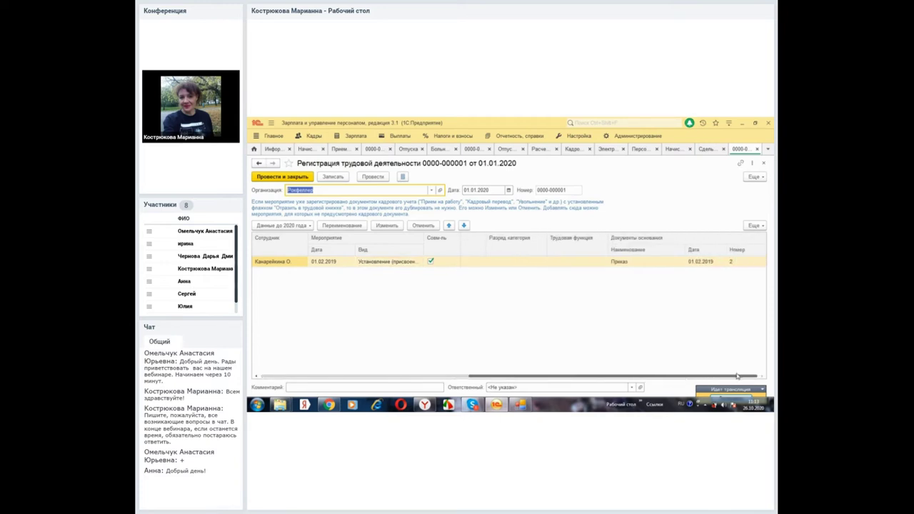
click(755, 226)
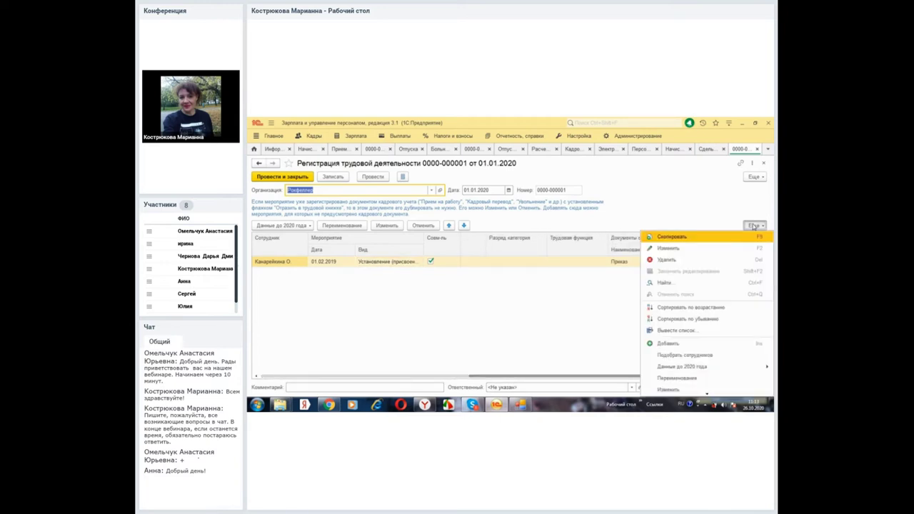
scroll(684, 365, down, 3)
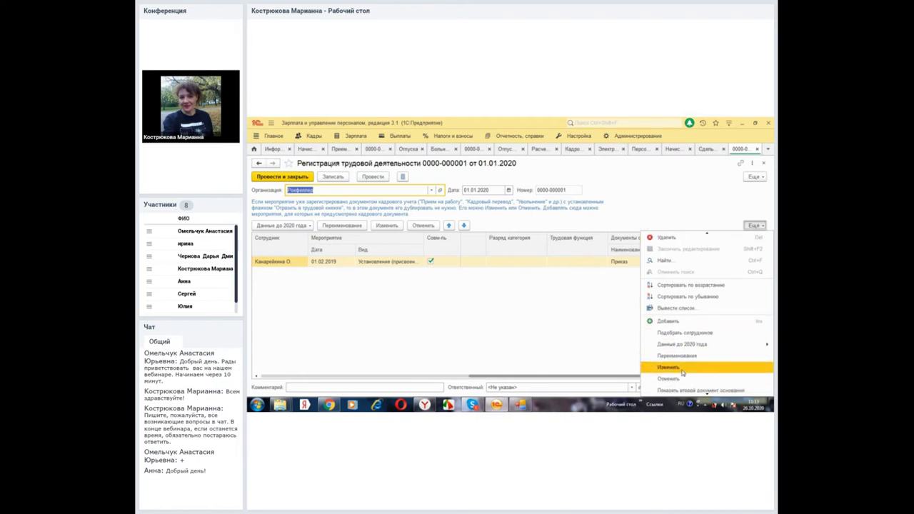
scroll(684, 365, down, 1)
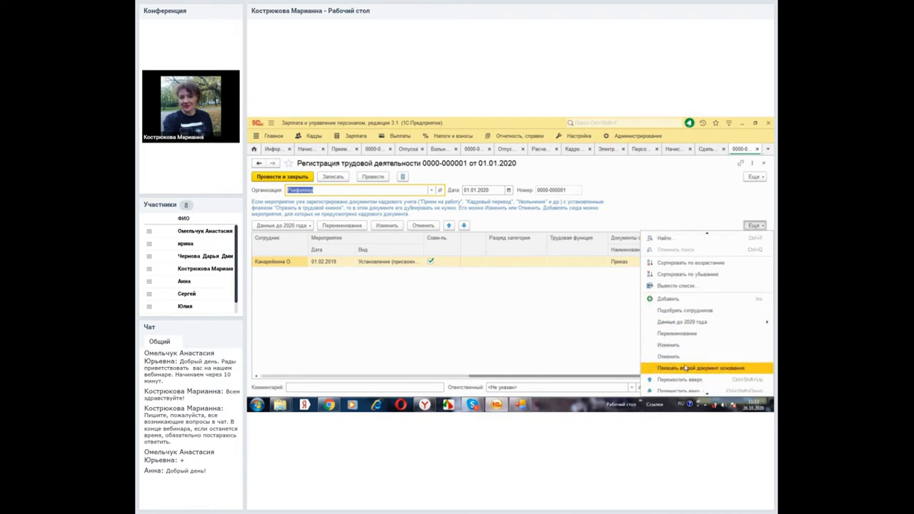
click(684, 367)
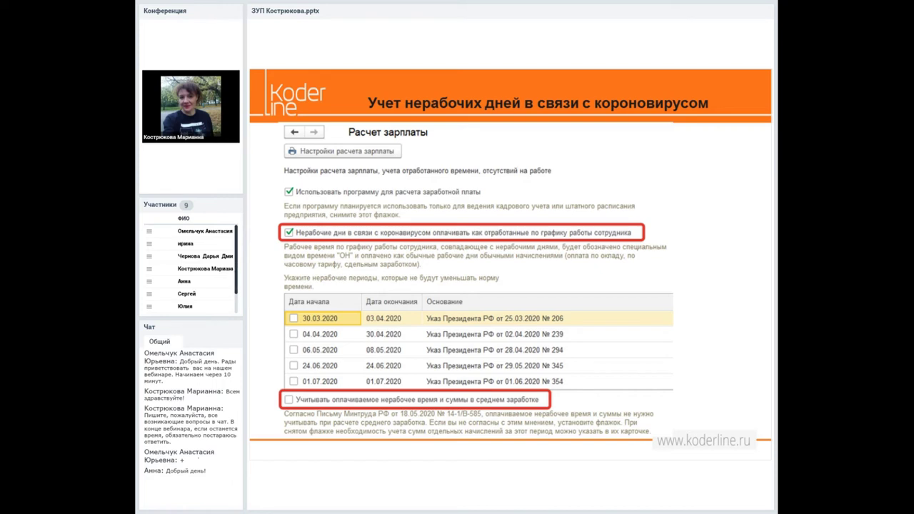
key(Right)
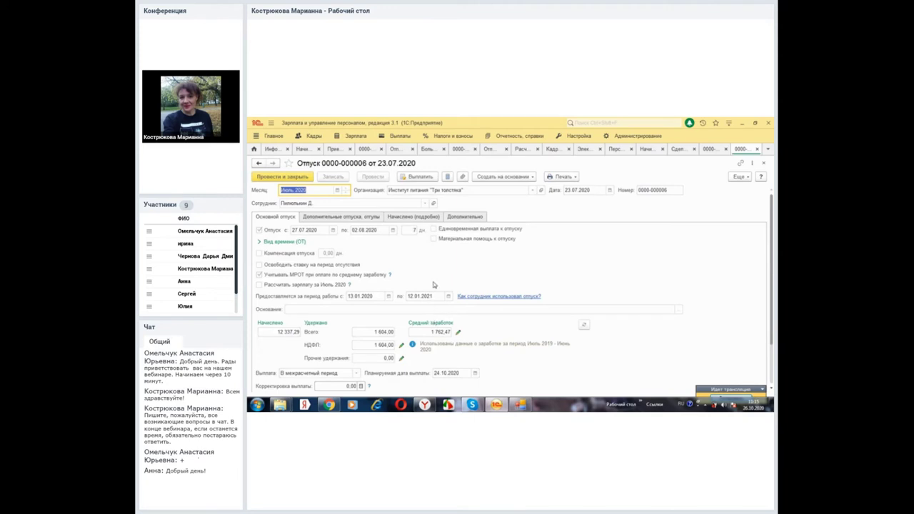
click(459, 334)
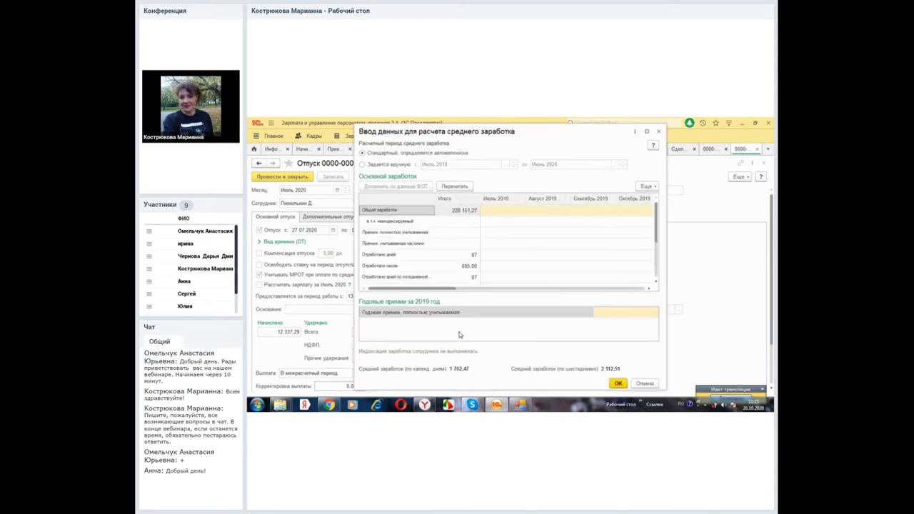
click(543, 292)
drag(543, 292, 629, 292)
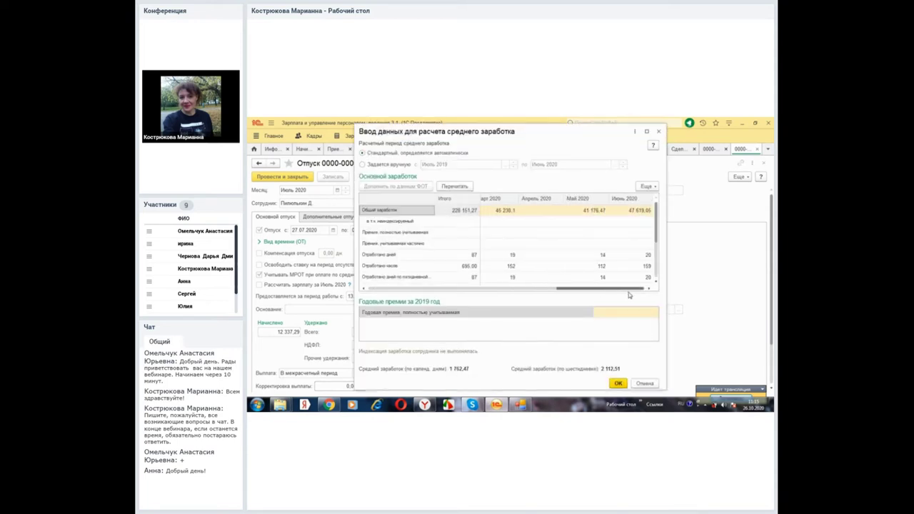
click(640, 255)
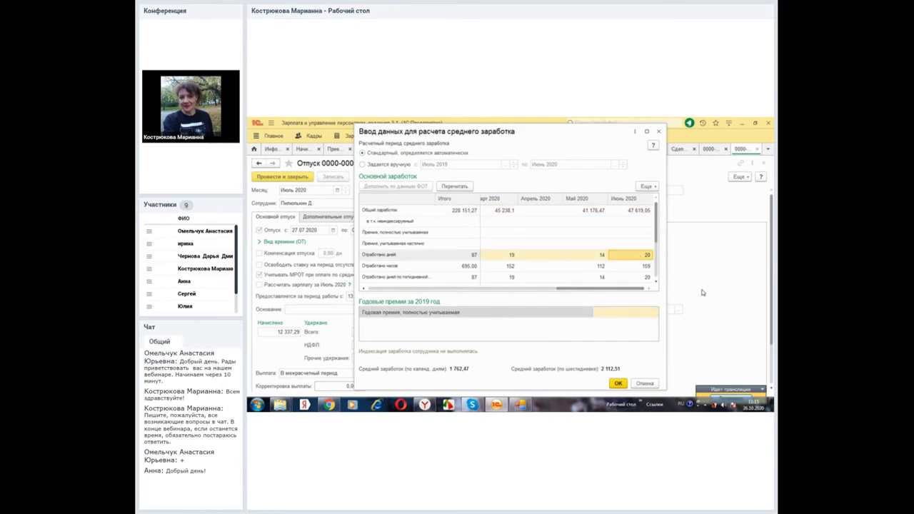
key(Down)
key(Down)
key(Down)
key(Down)
key(Down)
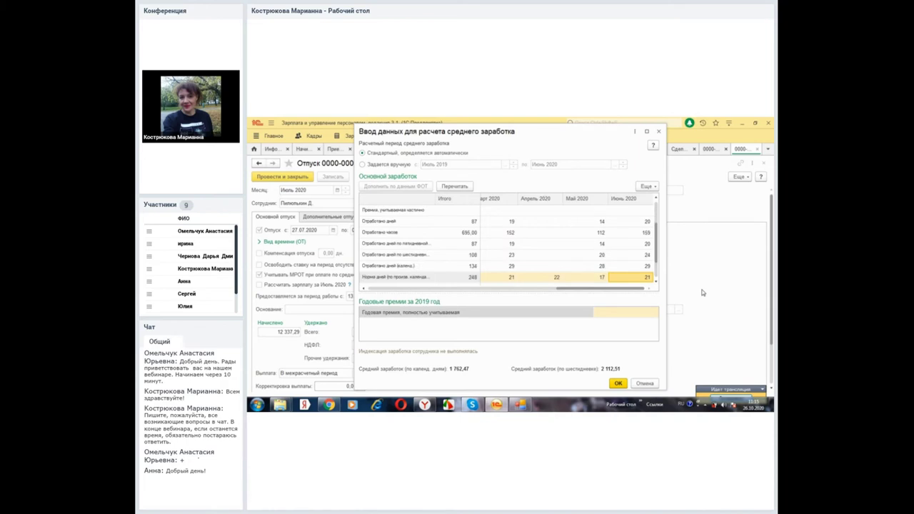
click(648, 222)
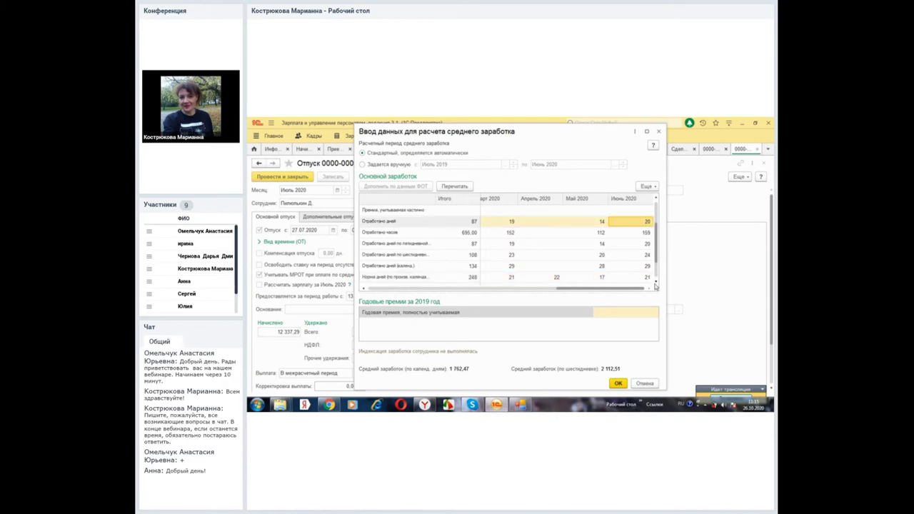
scroll(645, 255, up, 3)
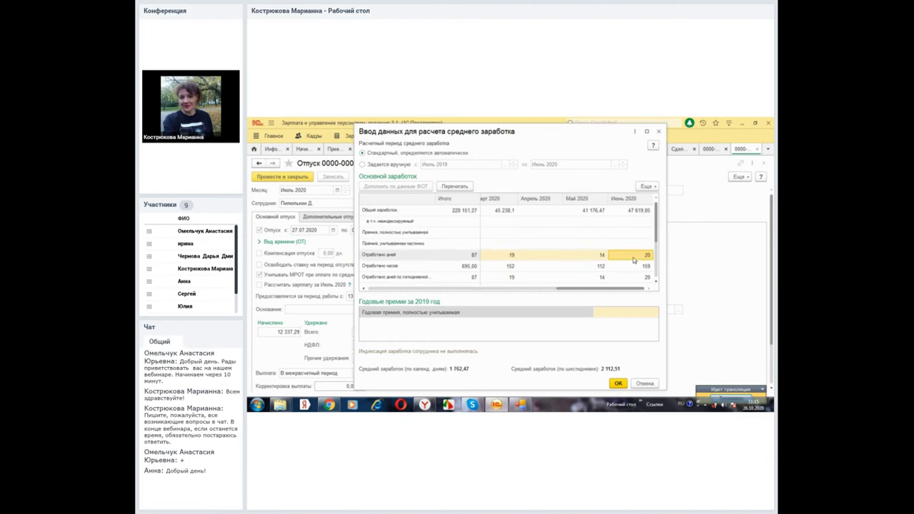
scroll(634, 259, down, 5)
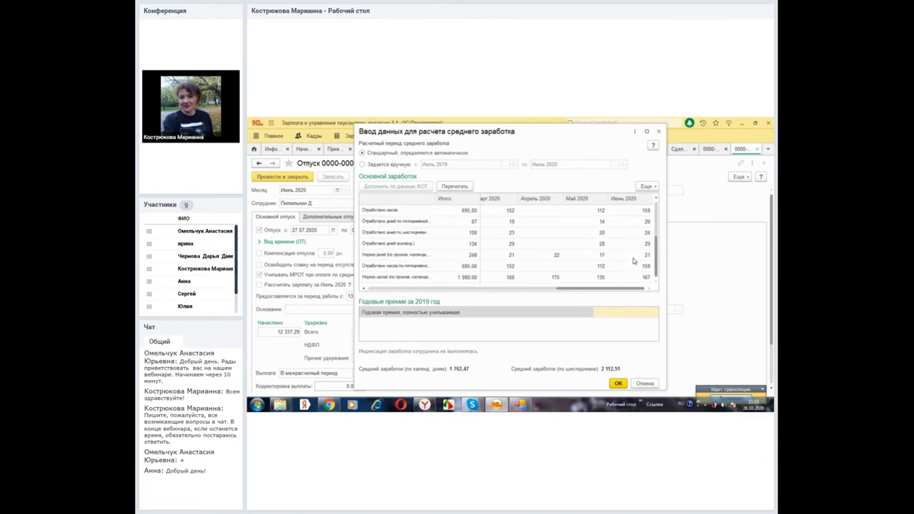
scroll(593, 223, up, 5)
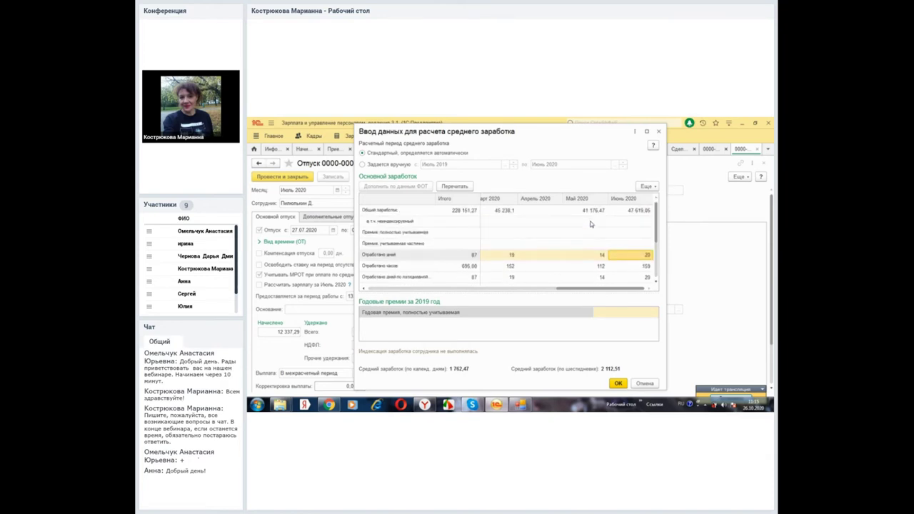
click(658, 131)
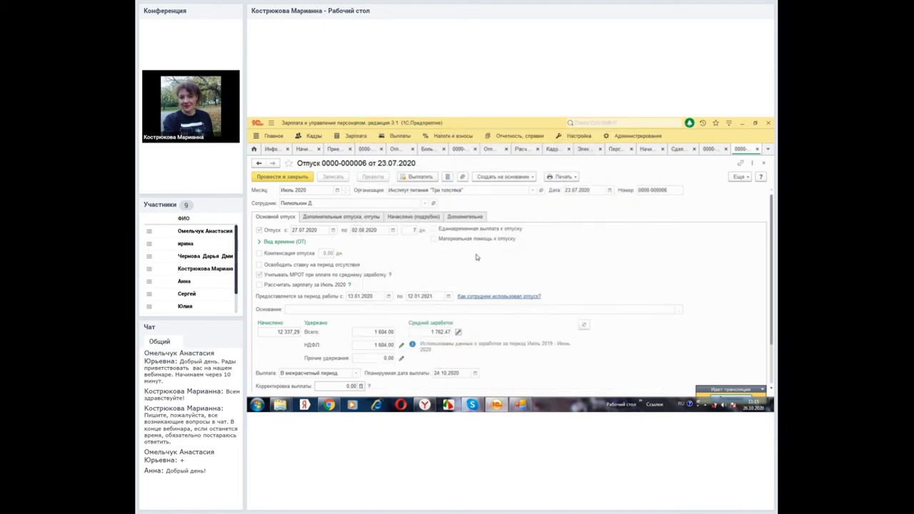
click(712, 149)
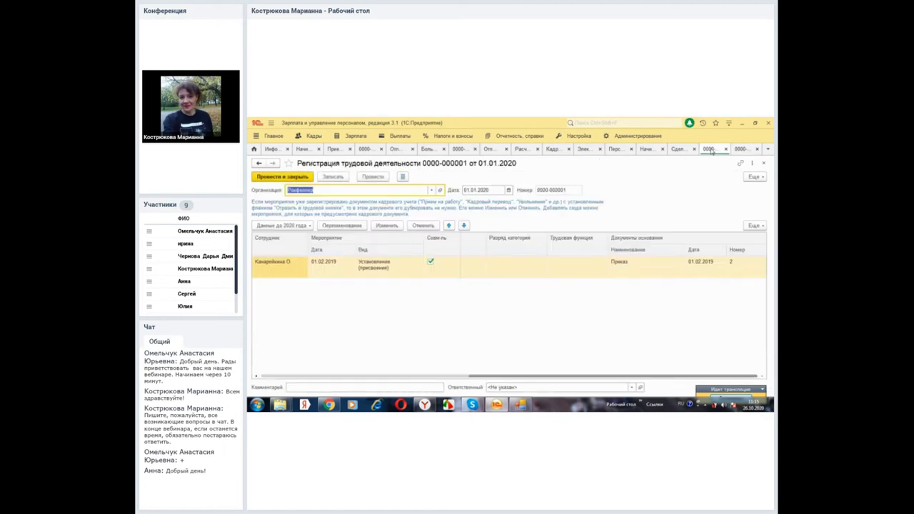
click(677, 149)
click(647, 149)
click(615, 149)
click(582, 149)
click(556, 149)
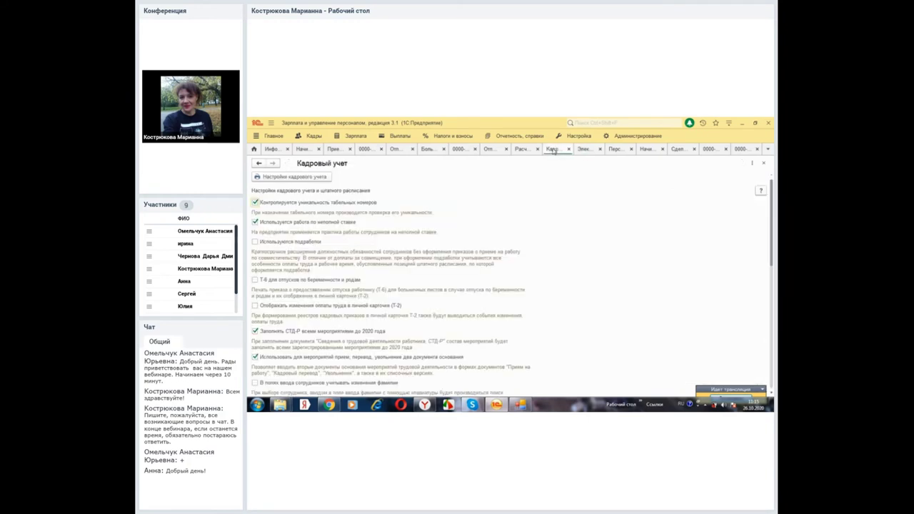
click(523, 149)
click(493, 150)
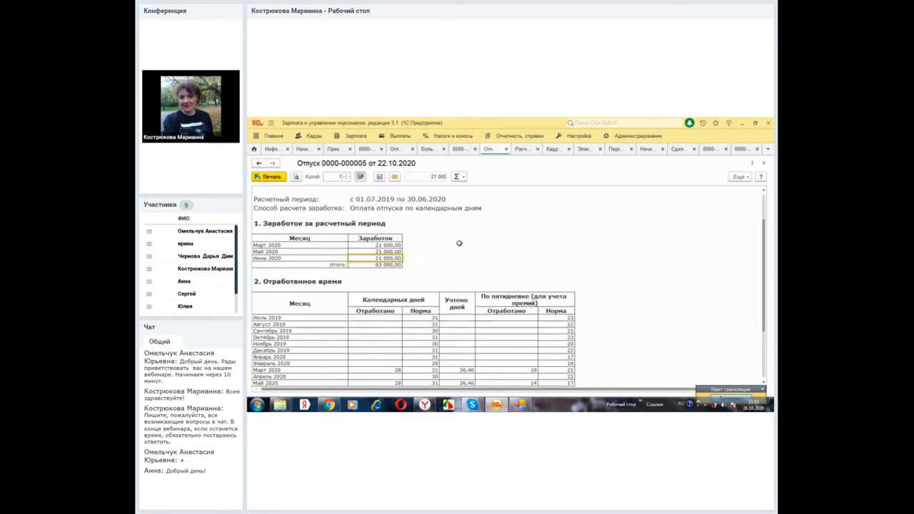
scroll(407, 257, down, 1)
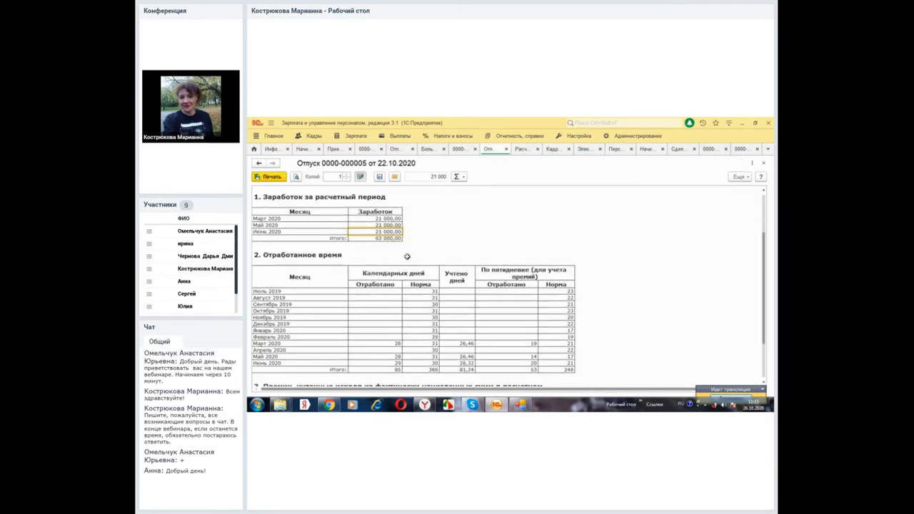
click(510, 363)
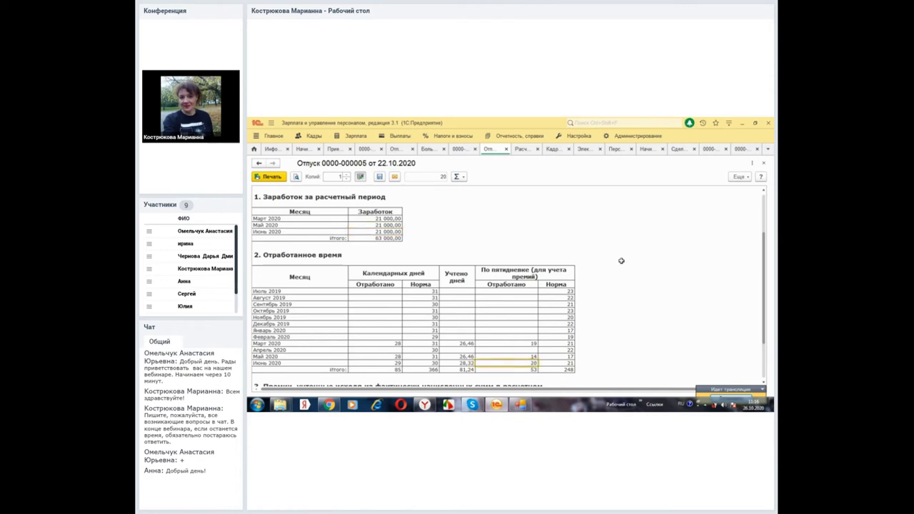
scroll(616, 252, down, 2)
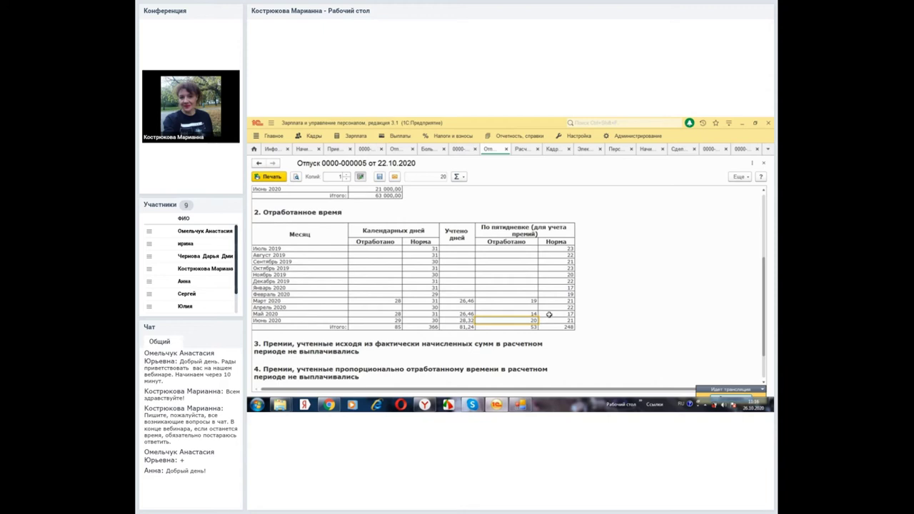
scroll(548, 314, down, 1)
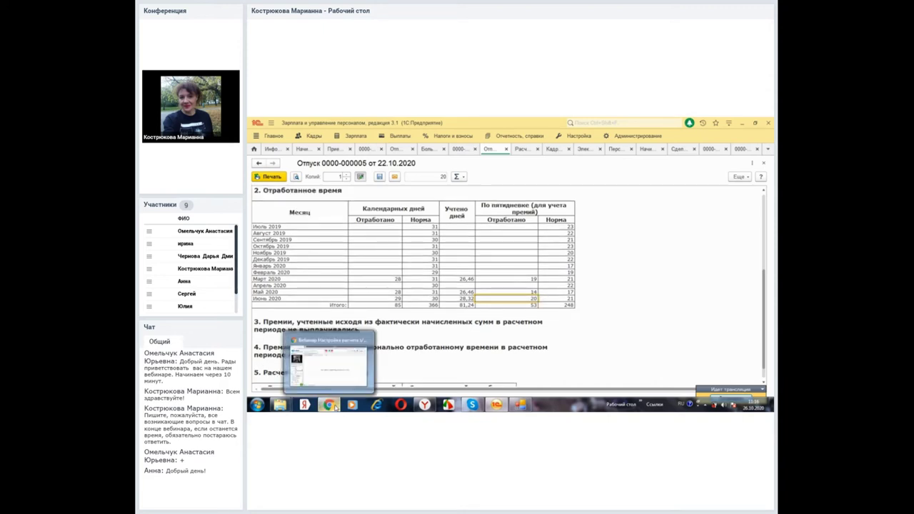
Switch to the Mirapolis Virtual Room presentation in the browser and advance past the slide on non-working days due to coronavirus.
click(357, 384)
click(375, 183)
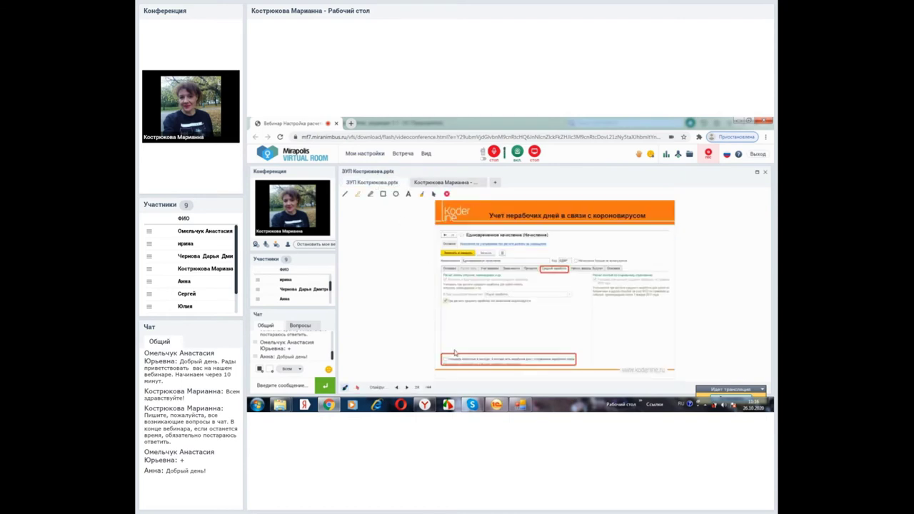
click(408, 387)
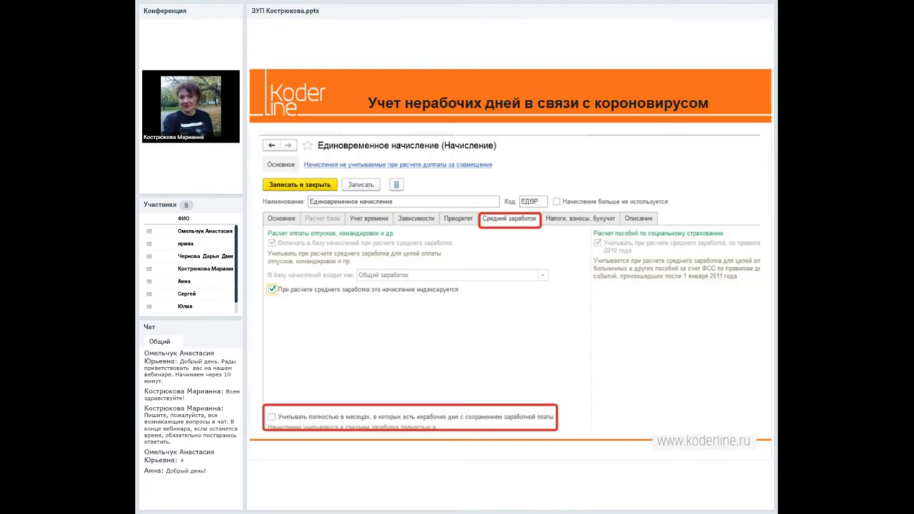
key(Right)
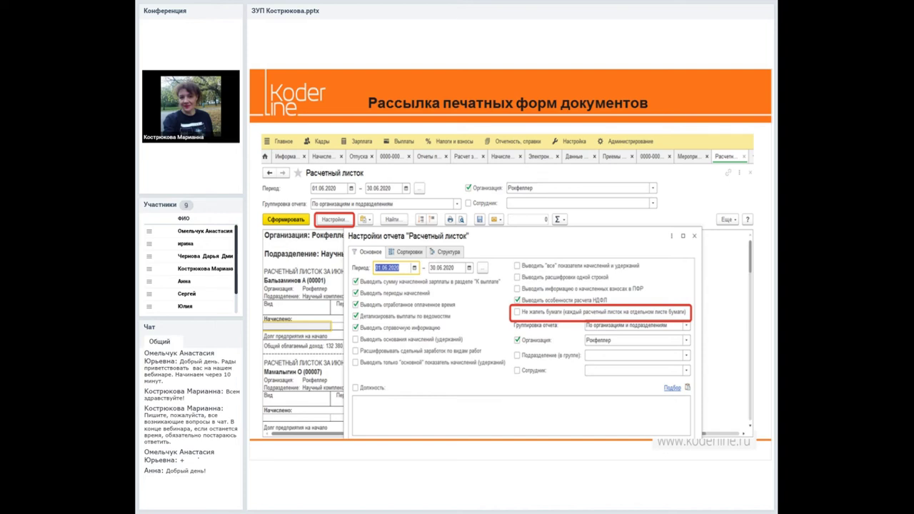
key(Right)
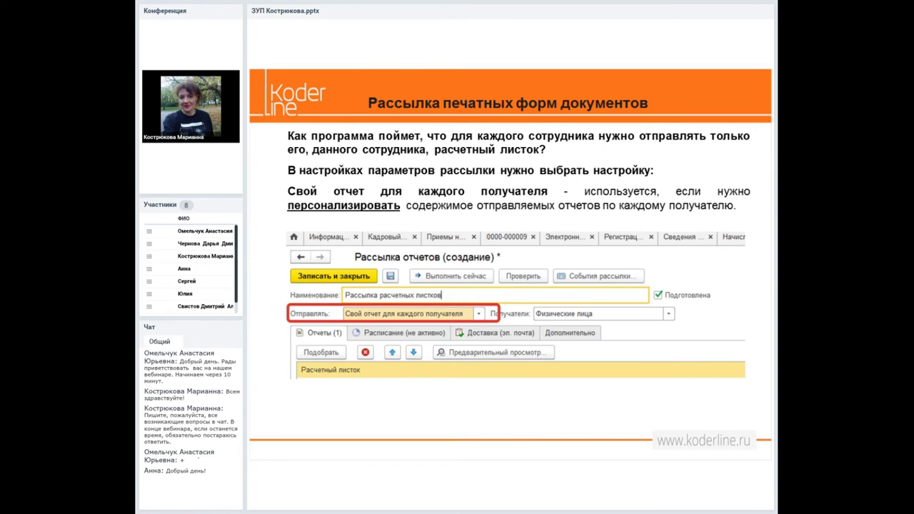
key(Next)
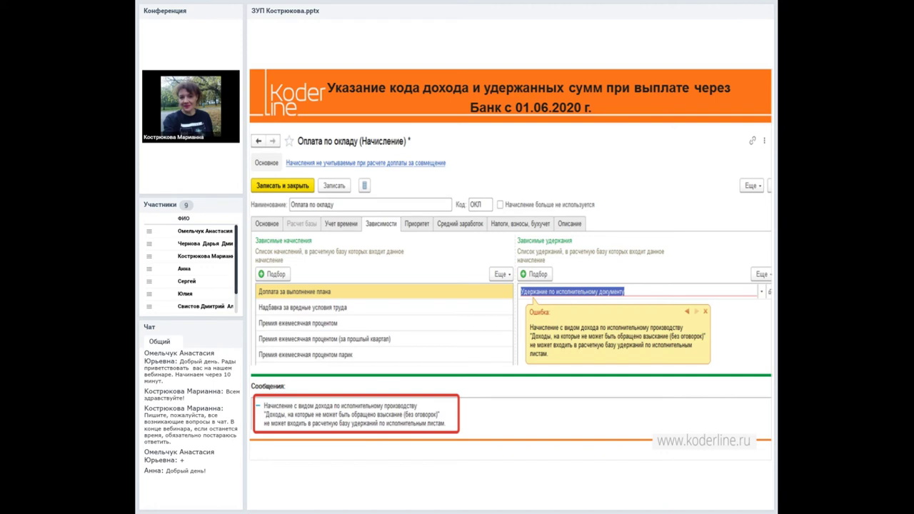
key(Right)
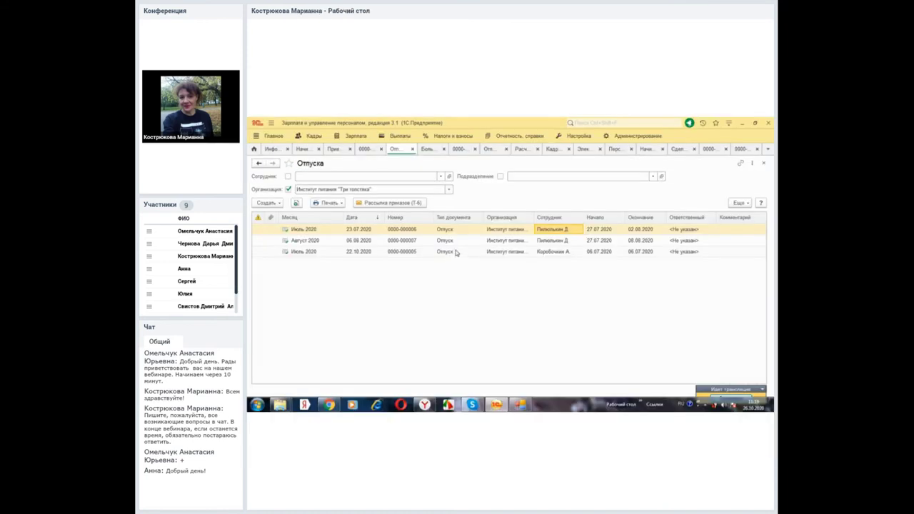
double_click(455, 253)
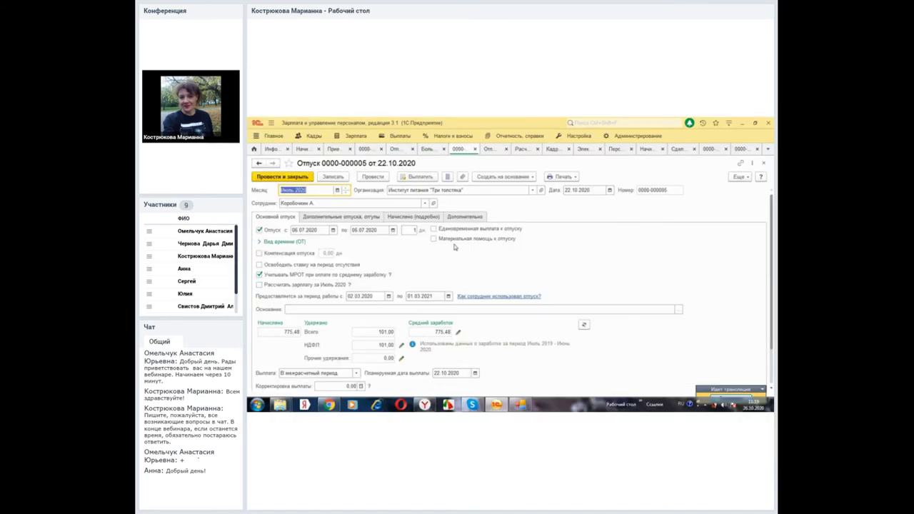
scroll(453, 246, down, 2)
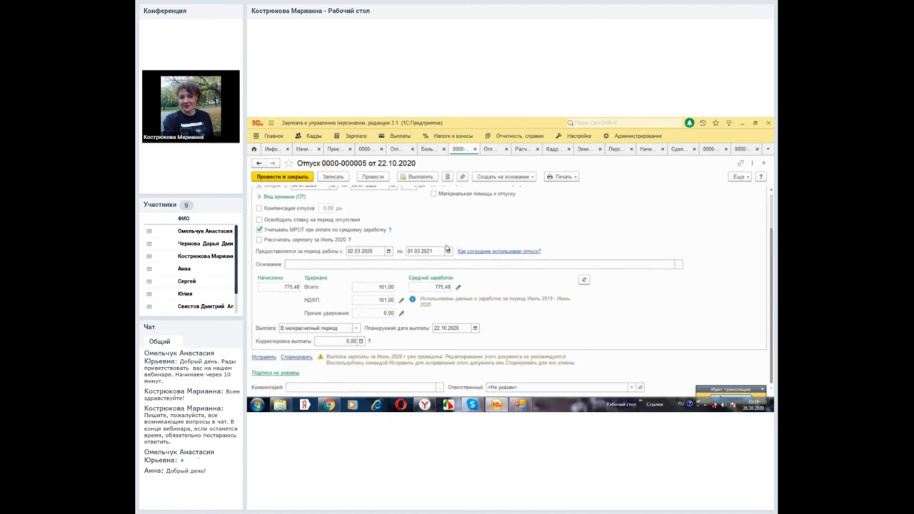
scroll(452, 246, up, 2)
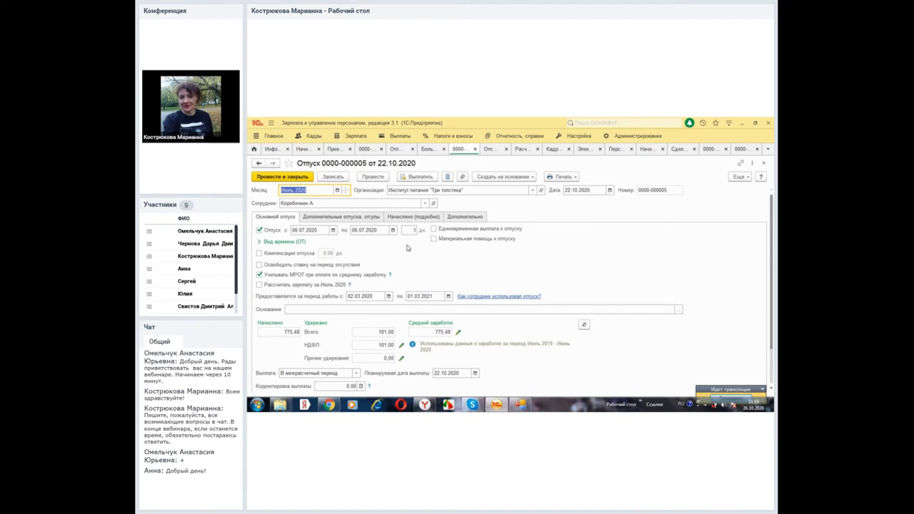
click(490, 149)
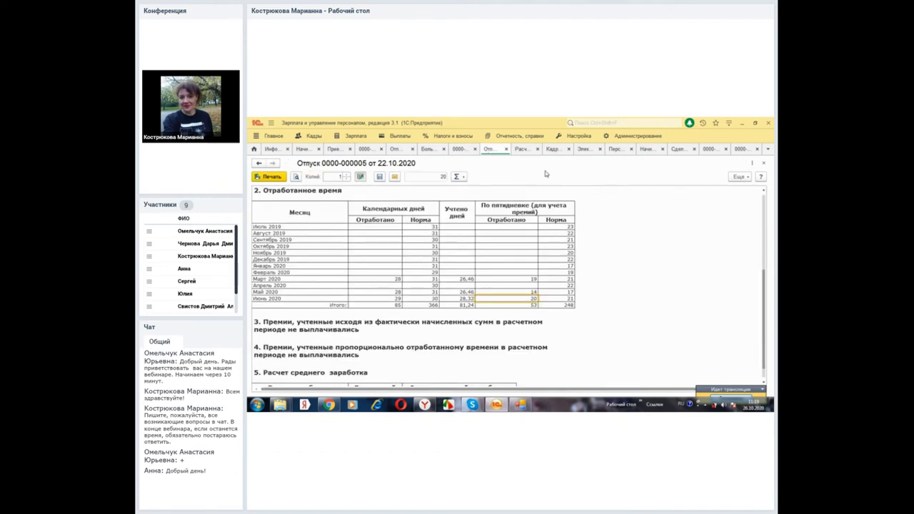
click(396, 149)
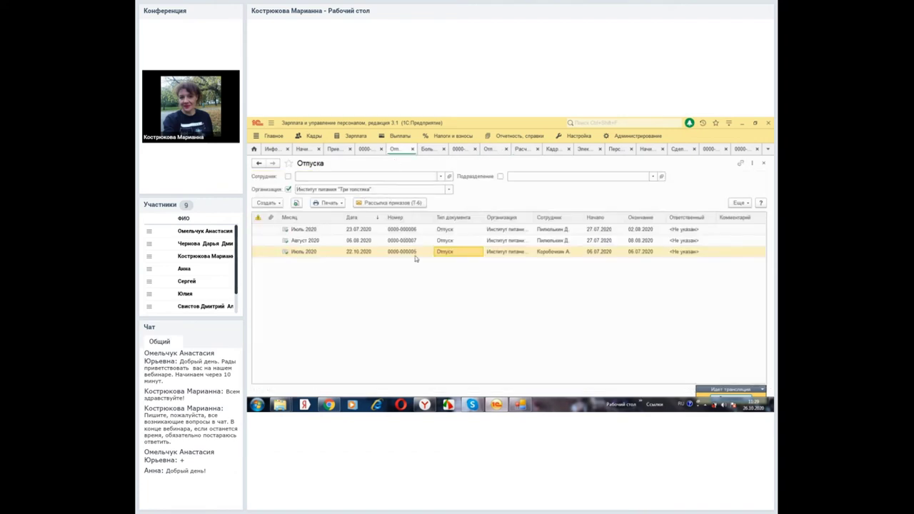
double_click(412, 230)
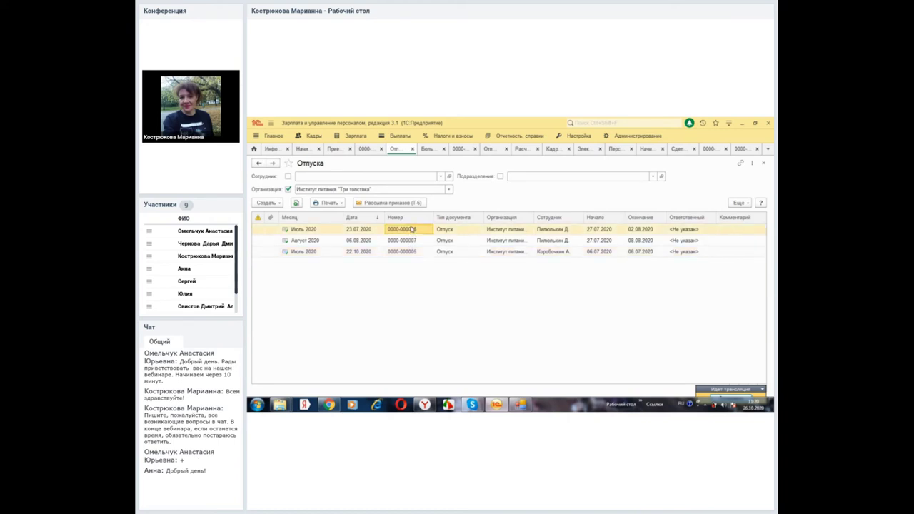
scroll(419, 268, down, 2)
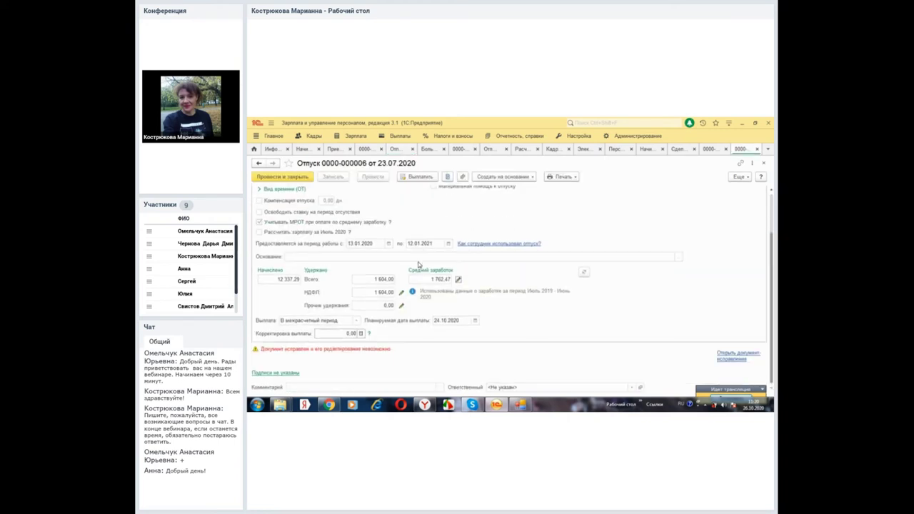
scroll(418, 262, up, 2)
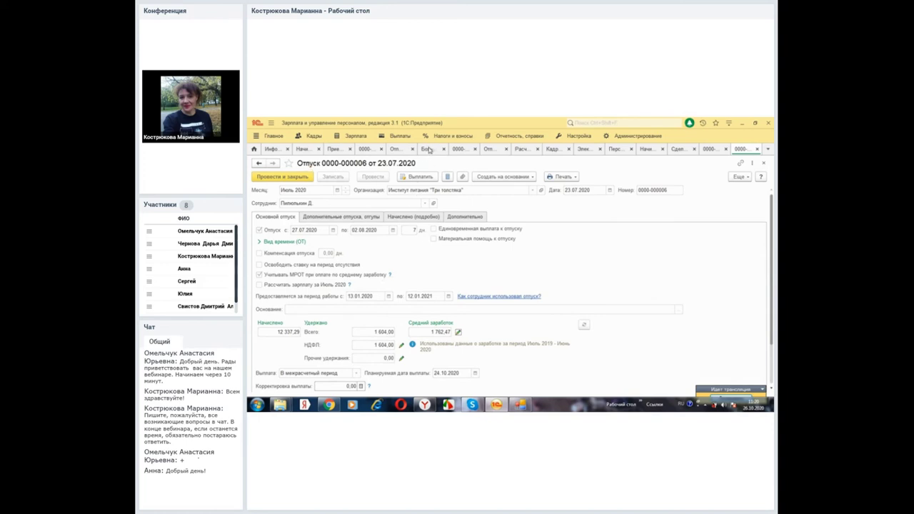
click(429, 149)
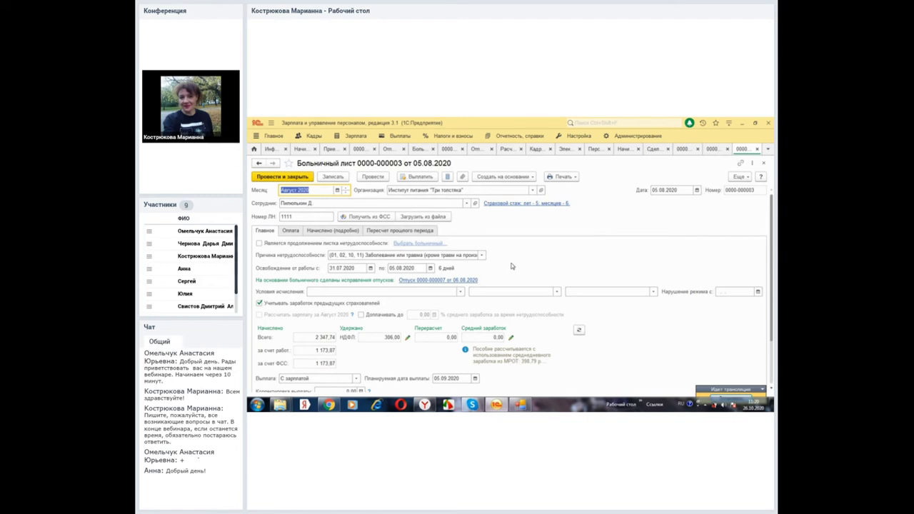
scroll(512, 267, down, 2)
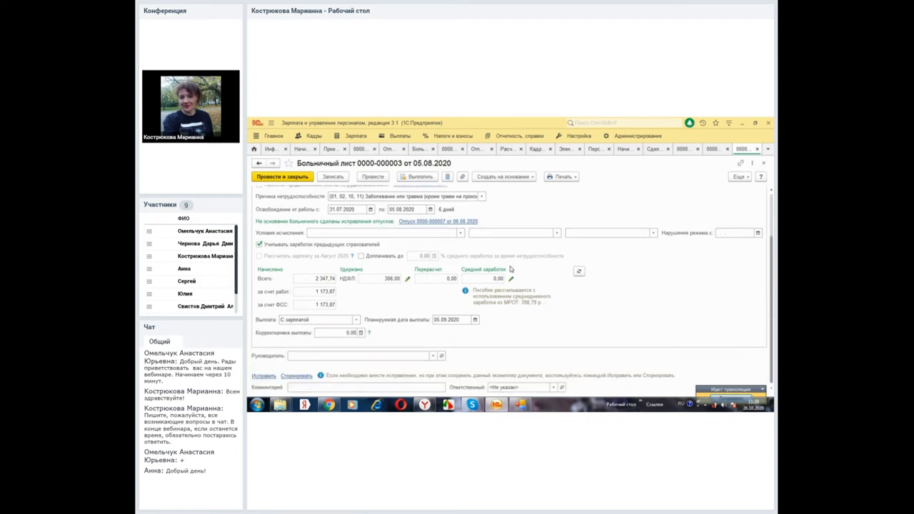
scroll(512, 269, up, 1)
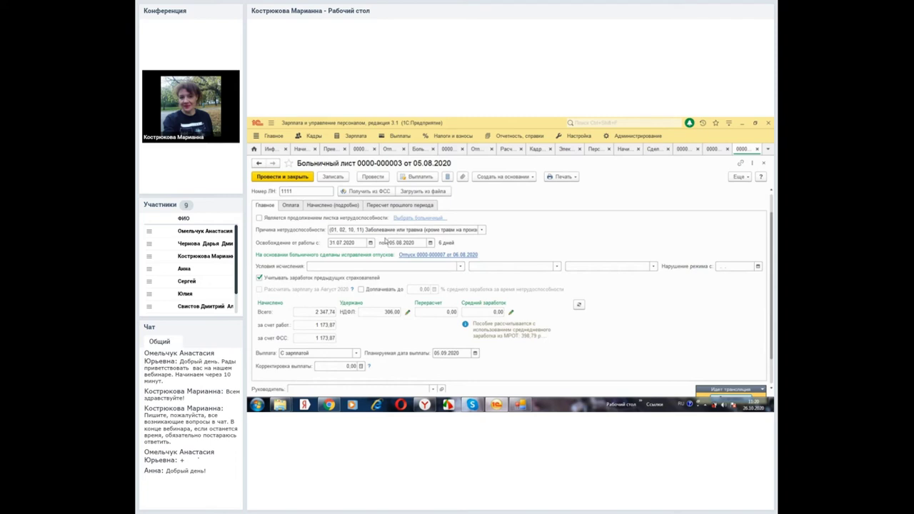
scroll(319, 276, up, 1)
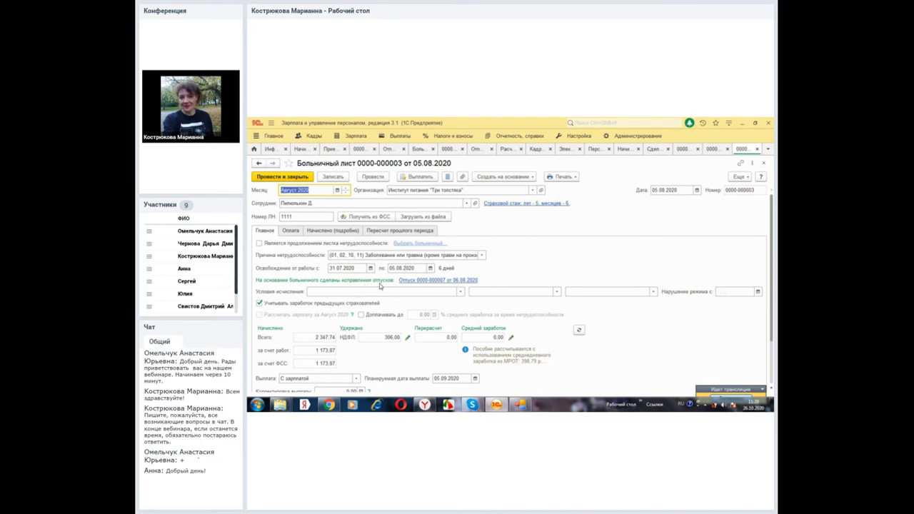
click(443, 280)
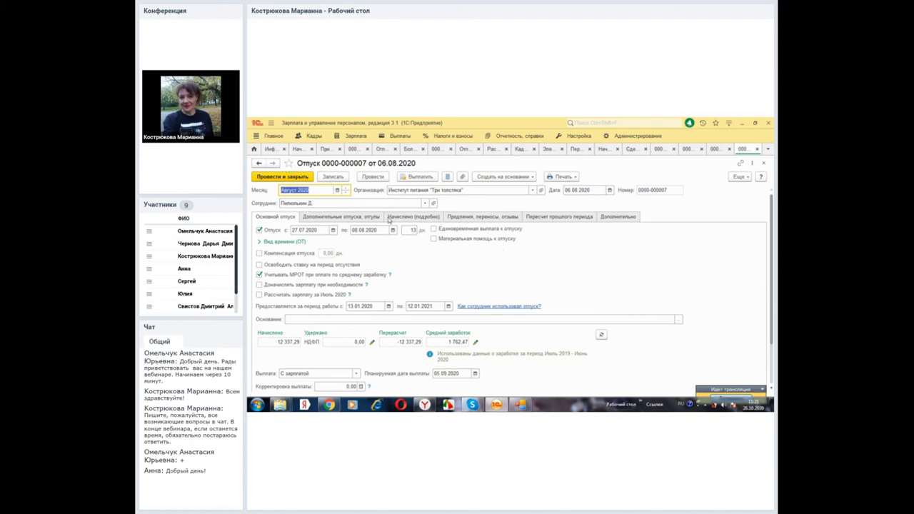
click(344, 220)
click(411, 220)
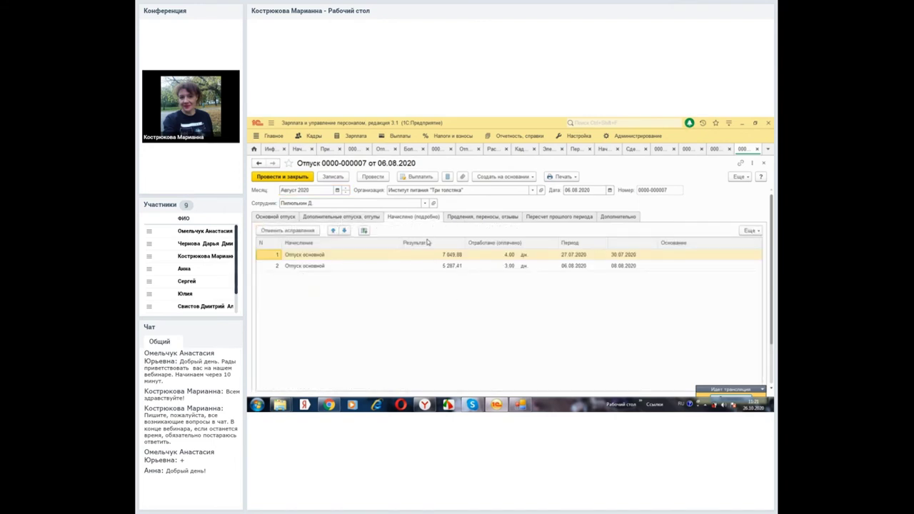
click(467, 219)
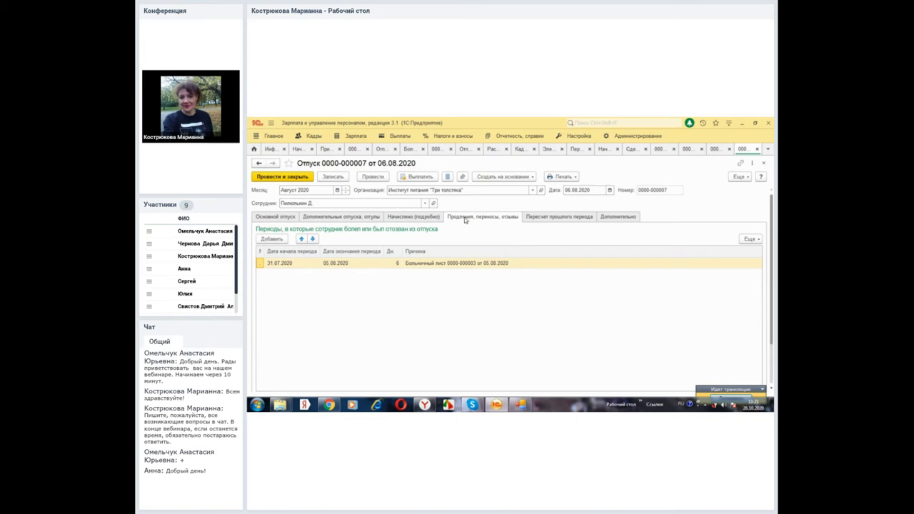
click(558, 217)
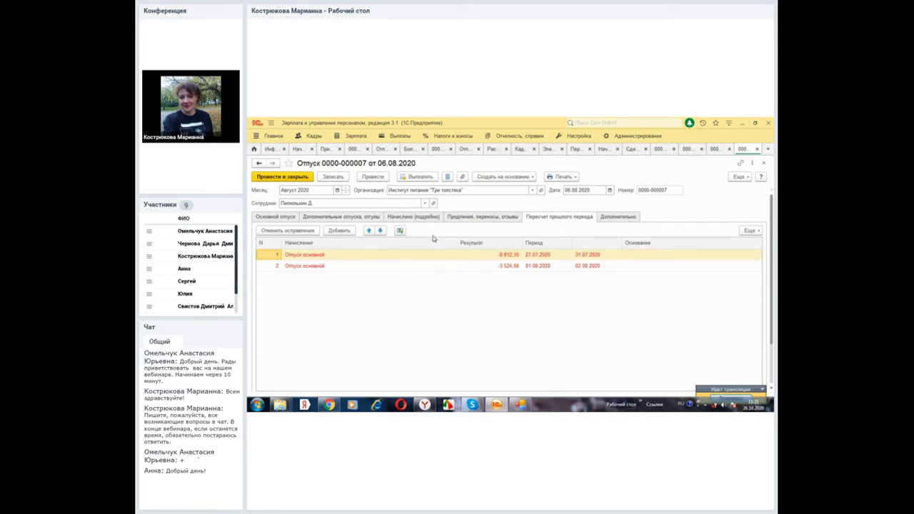
click(615, 216)
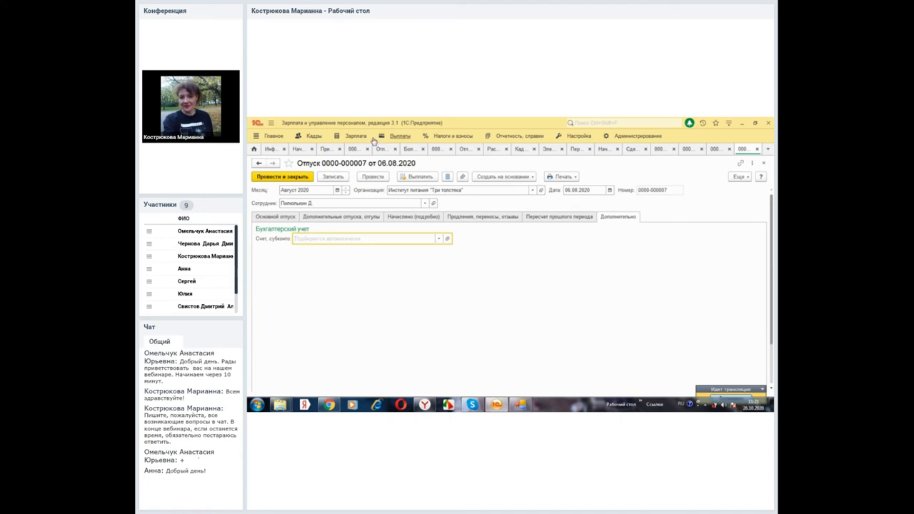
click(714, 149)
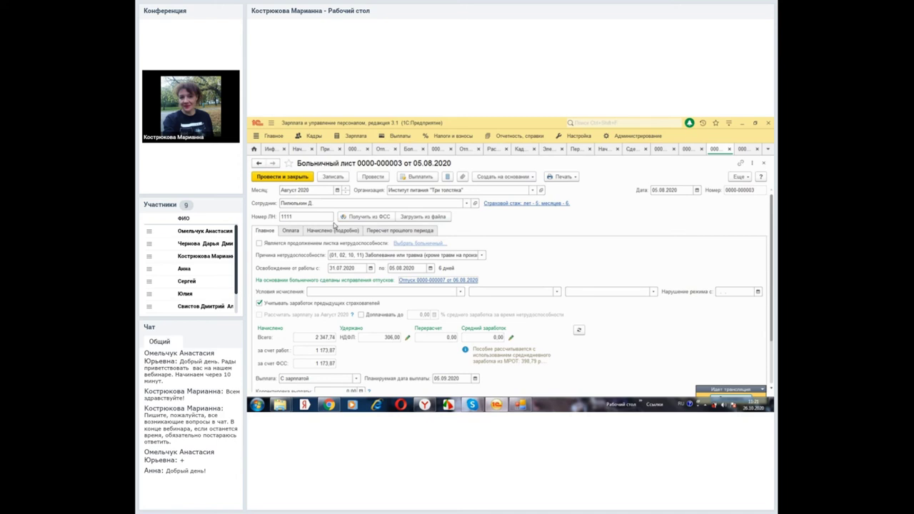
Switch to the Mirapolis Virtual Room presentation and advance through the slides on vacation rescheduling due to sick leave.
click(328, 405)
click(377, 183)
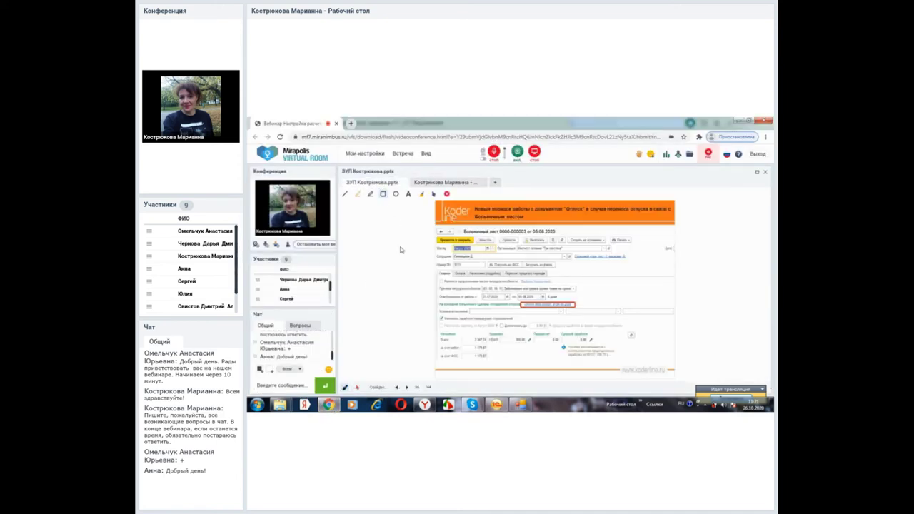
click(407, 388)
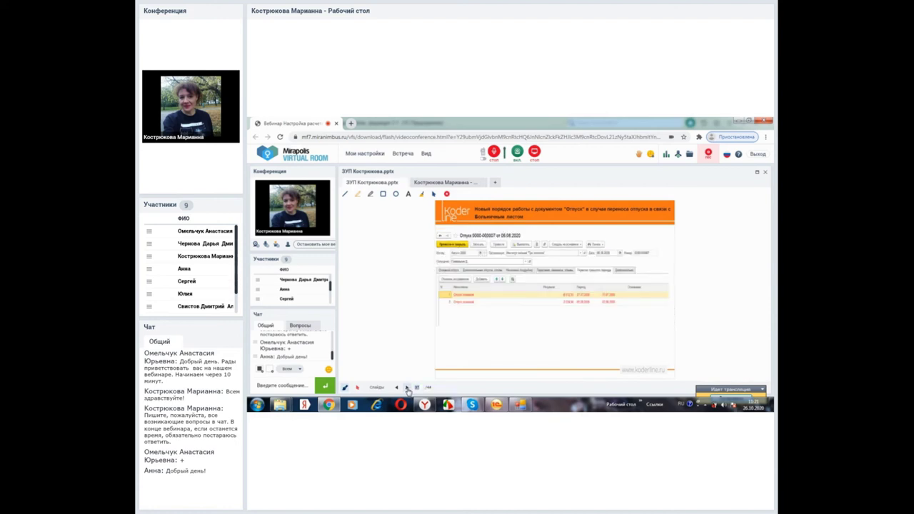
click(407, 387)
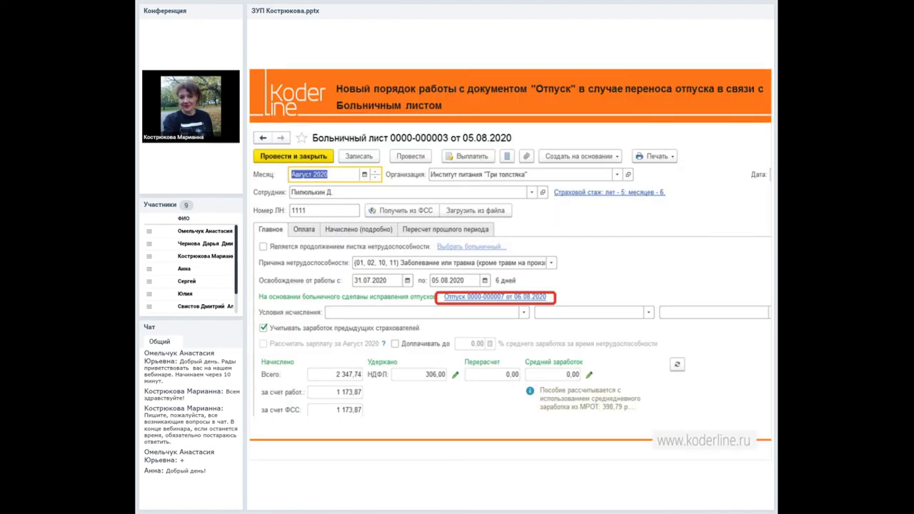
key(Right)
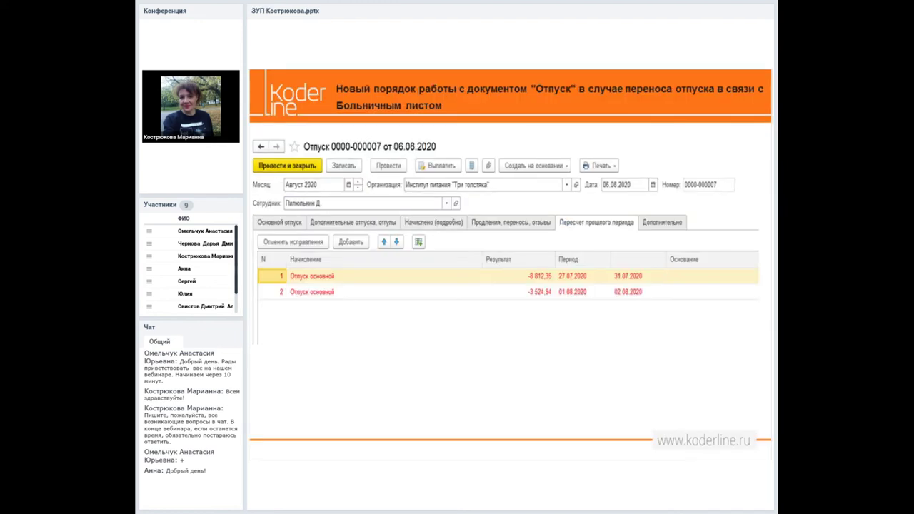
key(Right)
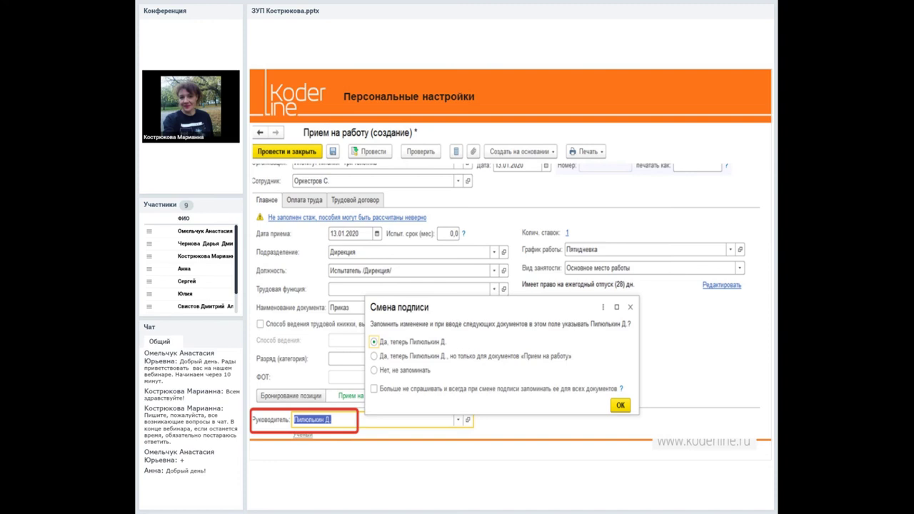